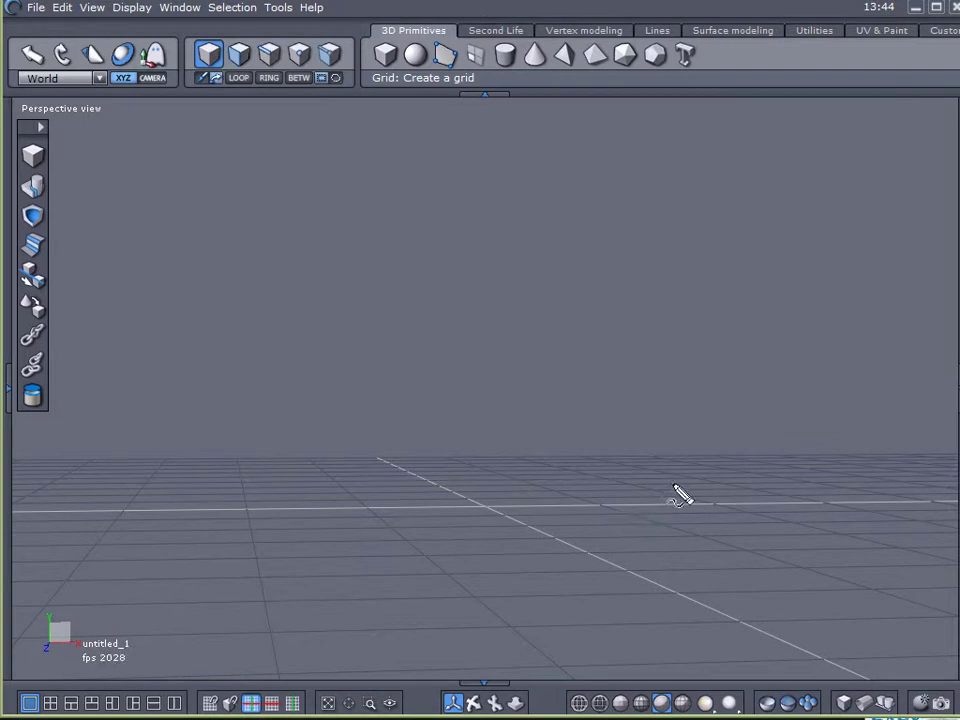
pyautogui.moveTo(528, 640)
pyautogui.mouseDown()
pyautogui.moveTo(439, 668)
pyautogui.moveTo(407, 716)
pyautogui.moveTo(536, 638)
pyautogui.moveTo(458, 648)
pyautogui.mouseUp()
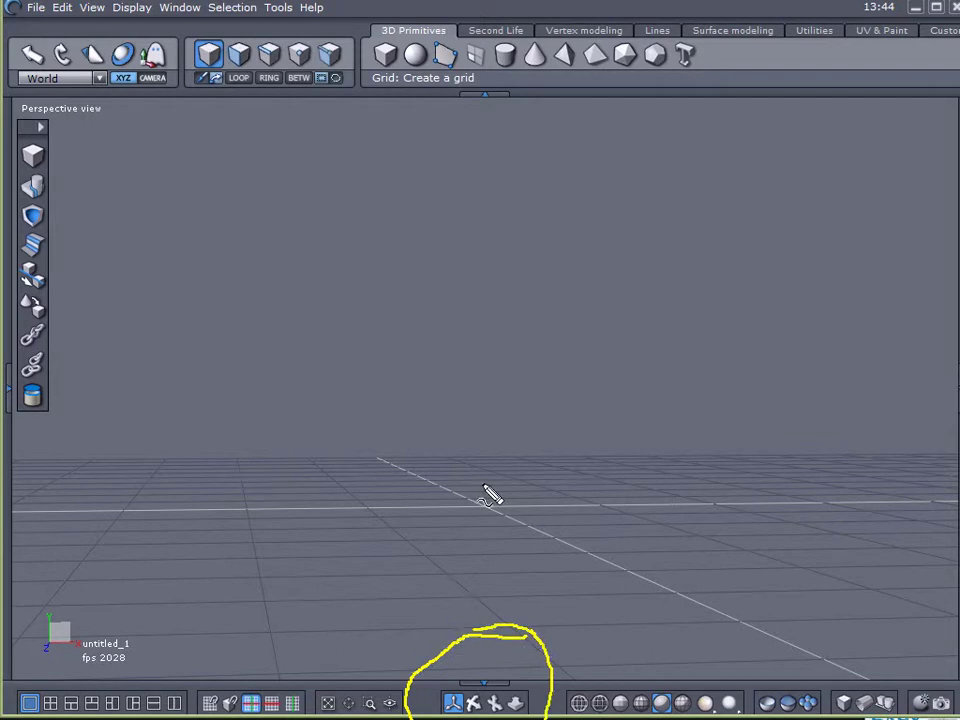
pyautogui.press('Escape')
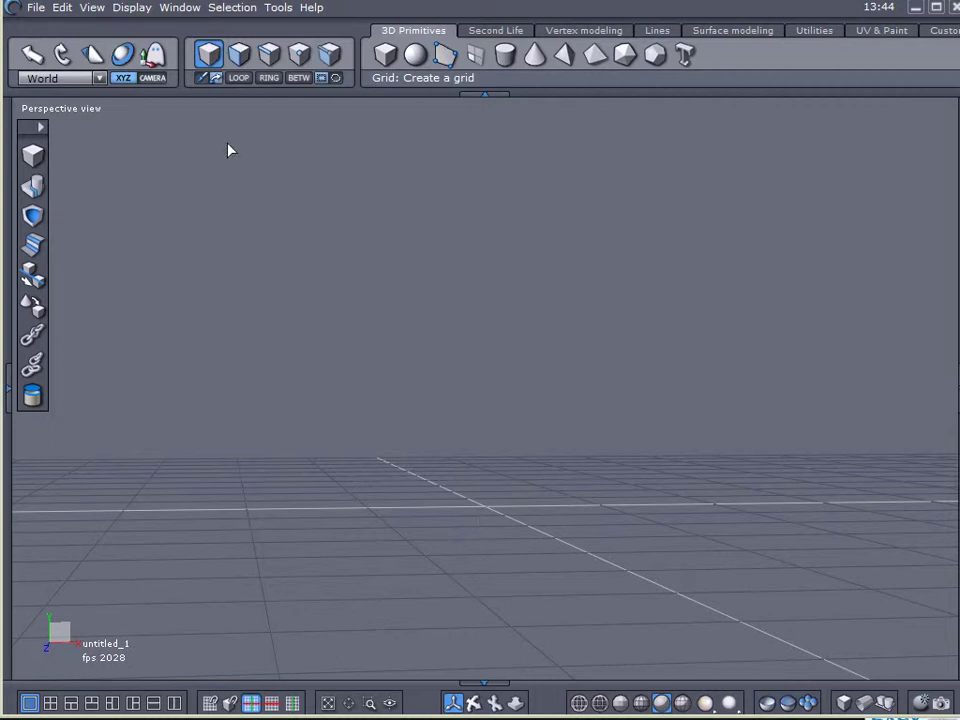
# - Create a cube about 6.8 units in size above the grid on the negative X side
pyautogui.click(388, 56)
pyautogui.click(156, 290)
pyautogui.click(508, 189)
# - Create a sphere about 9 units across, well apart from the cube along positive X, and validate it
pyautogui.click(415, 55)
pyautogui.click(778, 315)
pyautogui.click(875, 368)
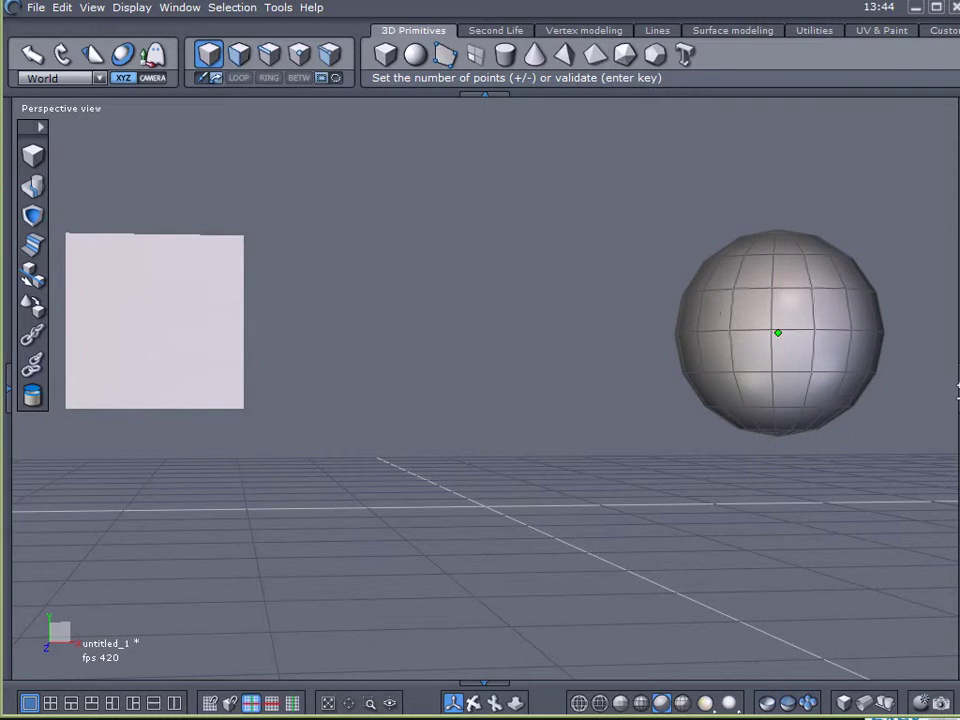
pyautogui.press('Return')
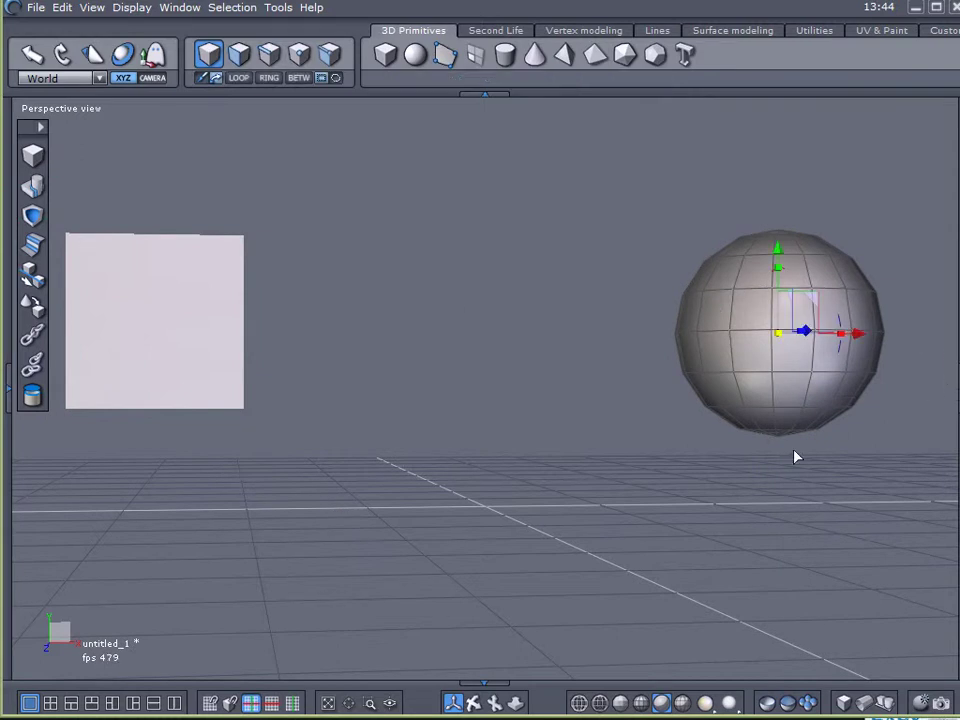
# - Reframe the cube and sphere with the view navigation tools so they are seen from slightly above, and return to the object manipulator
pyautogui.click(472, 704)
pyautogui.moveTo(497, 437); pyautogui.dragTo(527, 553)
pyautogui.click(495, 703)
pyautogui.click(515, 703)
pyautogui.moveTo(542, 632); pyautogui.dragTo(519, 585)
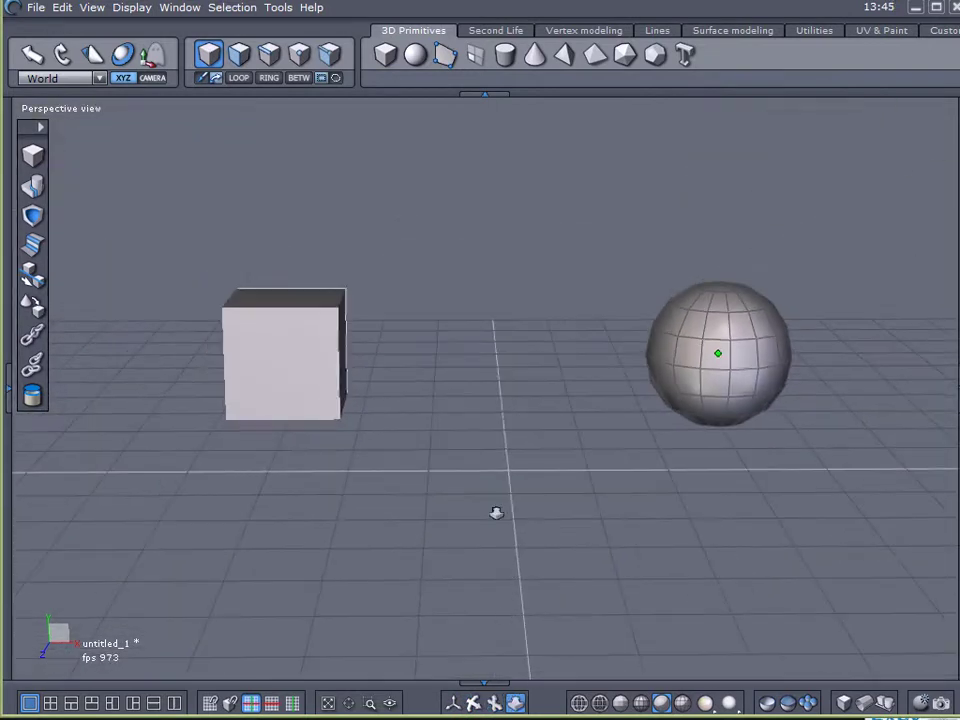
pyautogui.click(453, 704)
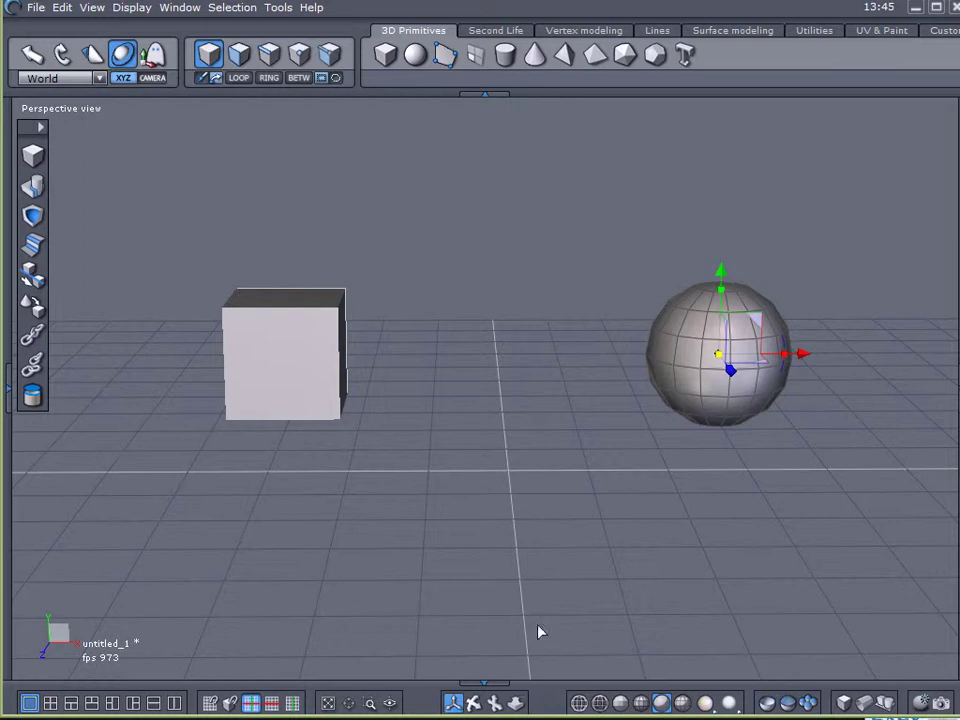
# - Select the cube and orbit the view around it, checking it from above and from the front
pyautogui.click(300, 355)
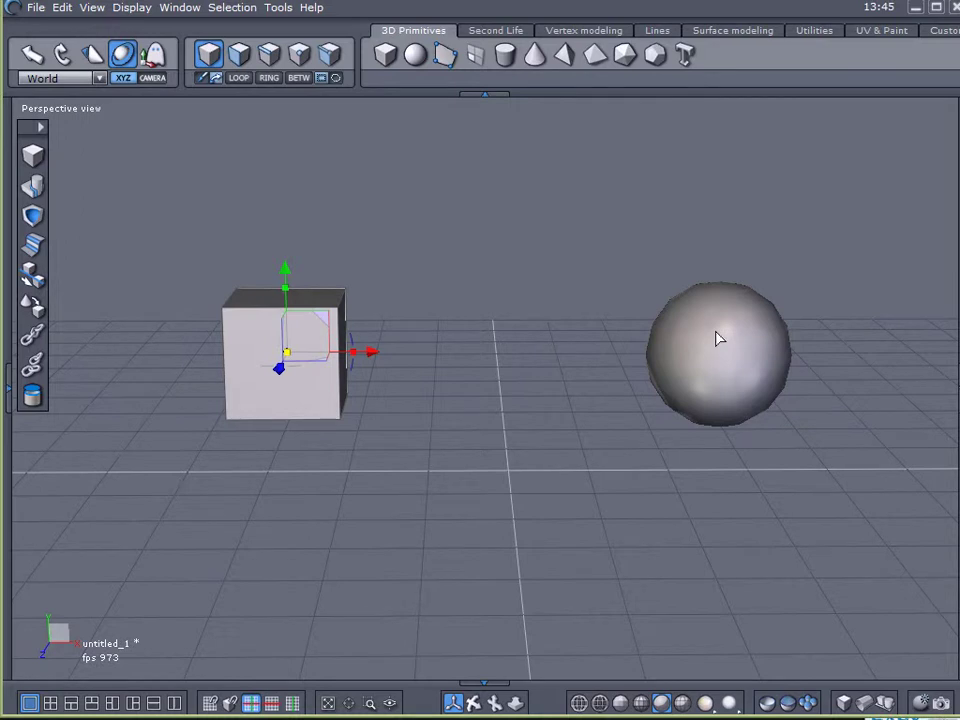
pyautogui.moveTo(582, 392)
pyautogui.mouseDown(button='middle')
pyautogui.moveTo(577, 364)
pyautogui.moveTo(557, 355)
pyautogui.mouseUp(button='middle')
pyautogui.scroll(3, 557, 355)
pyautogui.scroll(-2, 557, 355)
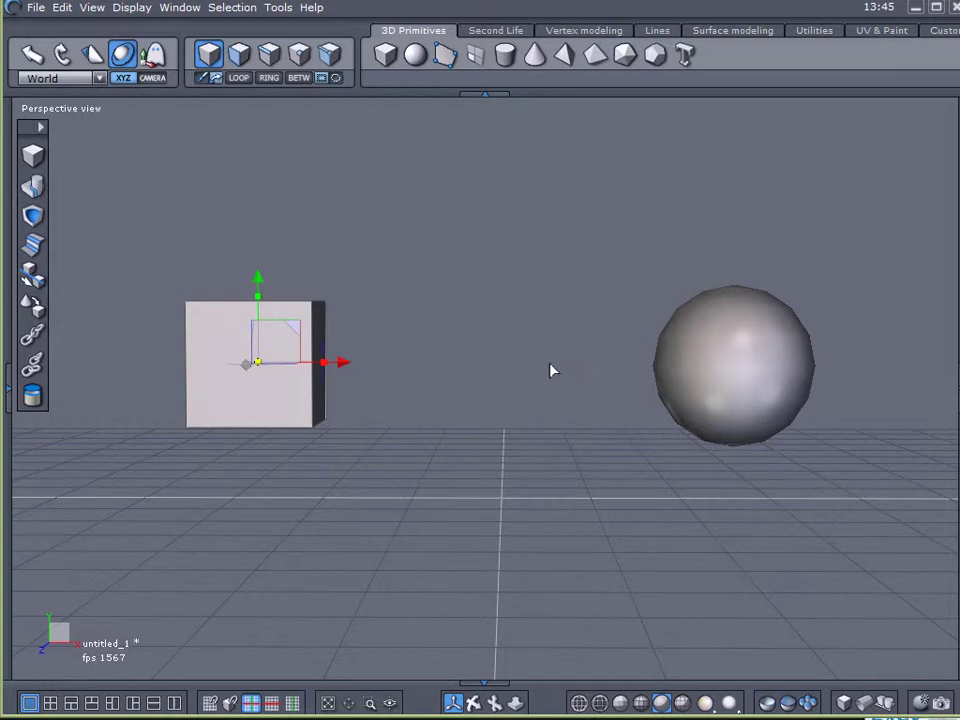
pyautogui.moveTo(505, 376); pyautogui.dragTo(525, 390, button='middle')
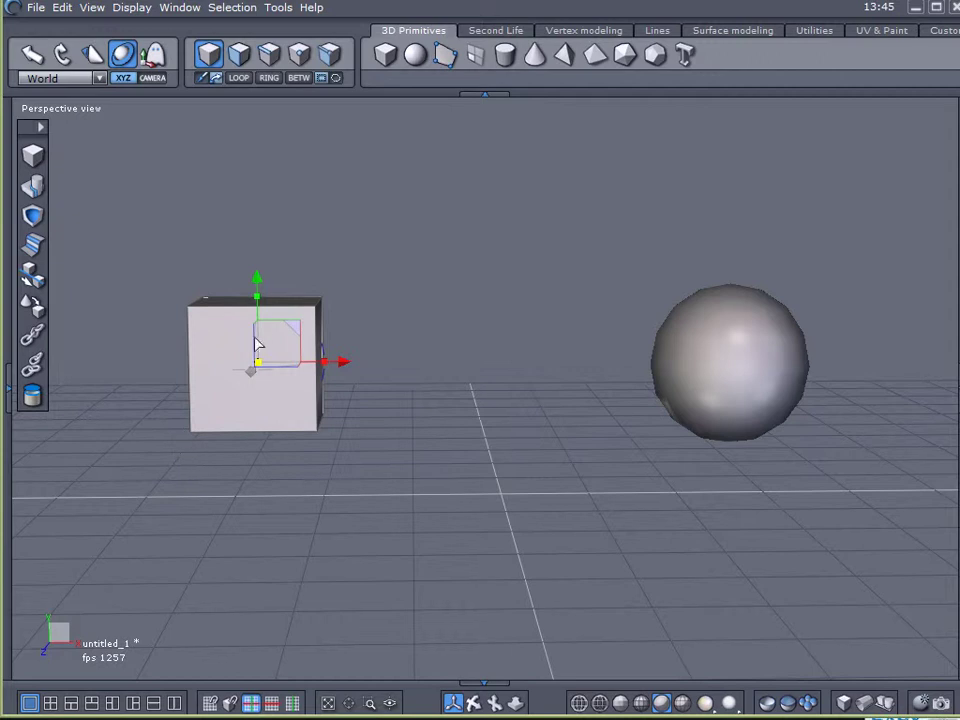
pyautogui.moveTo(178, 450); pyautogui.dragTo(255, 497, button='middle')
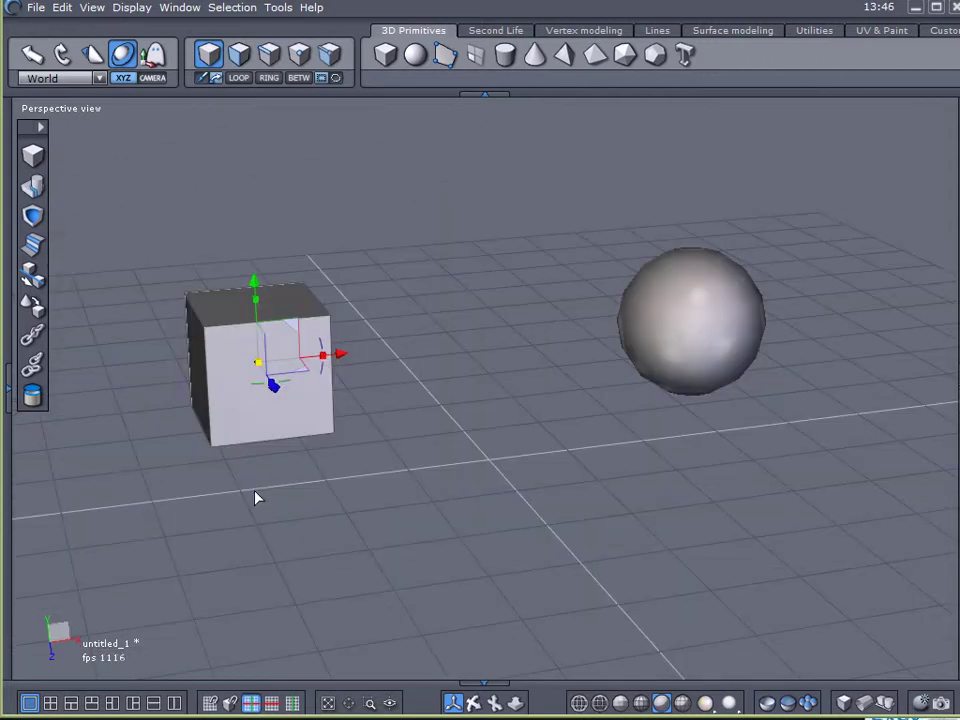
pyautogui.moveTo(255, 497); pyautogui.dragTo(313, 459, button='middle')
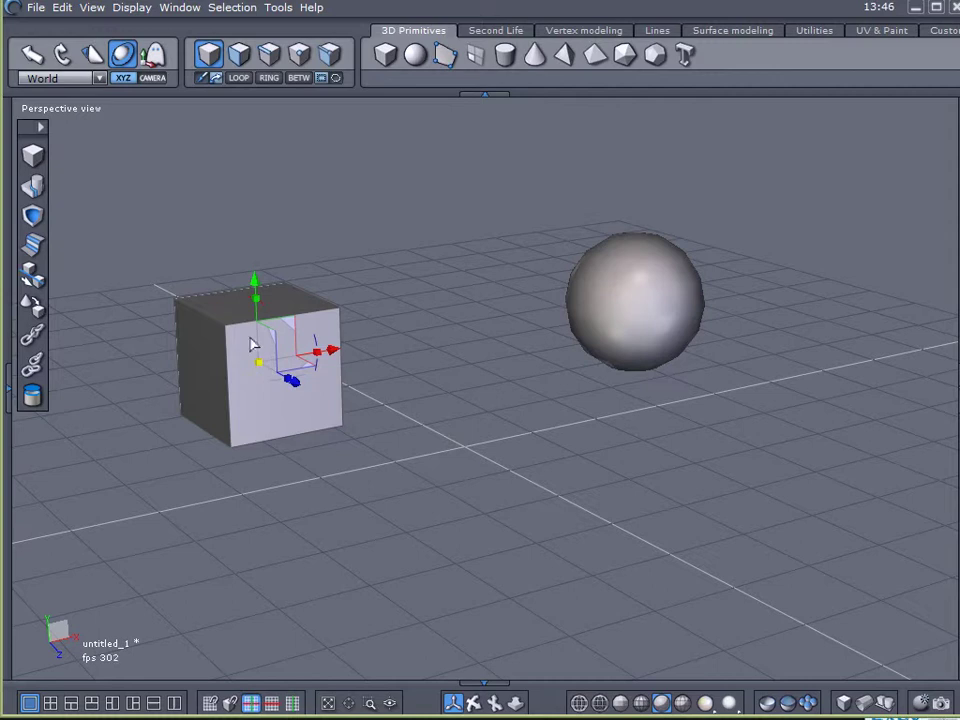
pyautogui.moveTo(229, 360); pyautogui.dragTo(389, 440, button='middle')
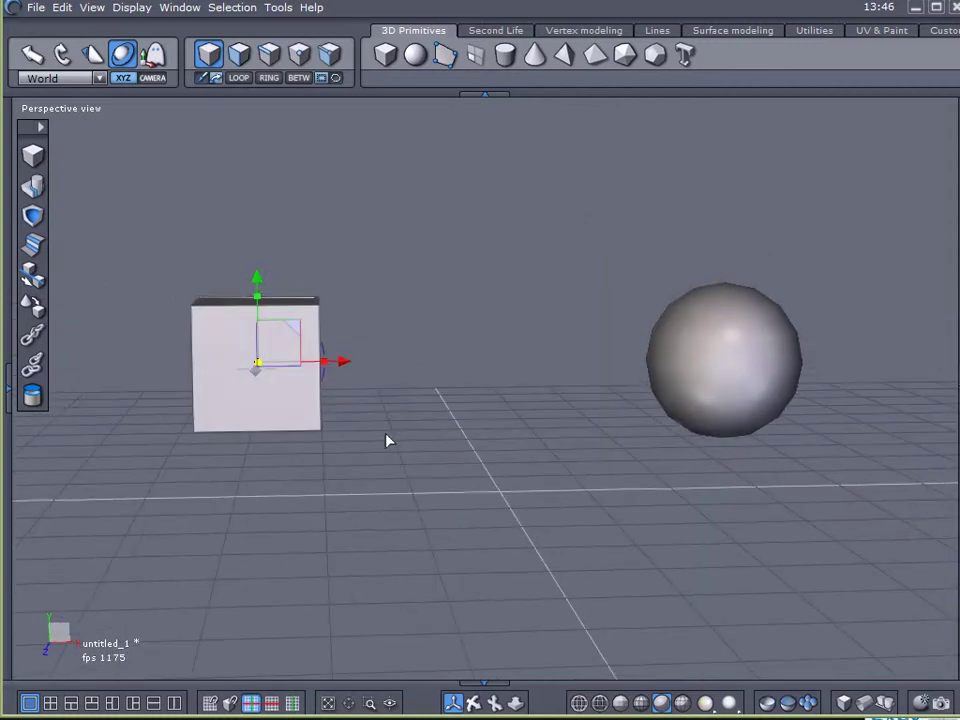
# - Undo the last selections and orbit the scene with nothing selected
pyautogui.click(697, 388)
pyautogui.moveTo(889, 467); pyautogui.dragTo(851, 459, button='middle')
pyautogui.hotkey('ctrl', 'z')
pyautogui.hotkey('ctrl', 'z')
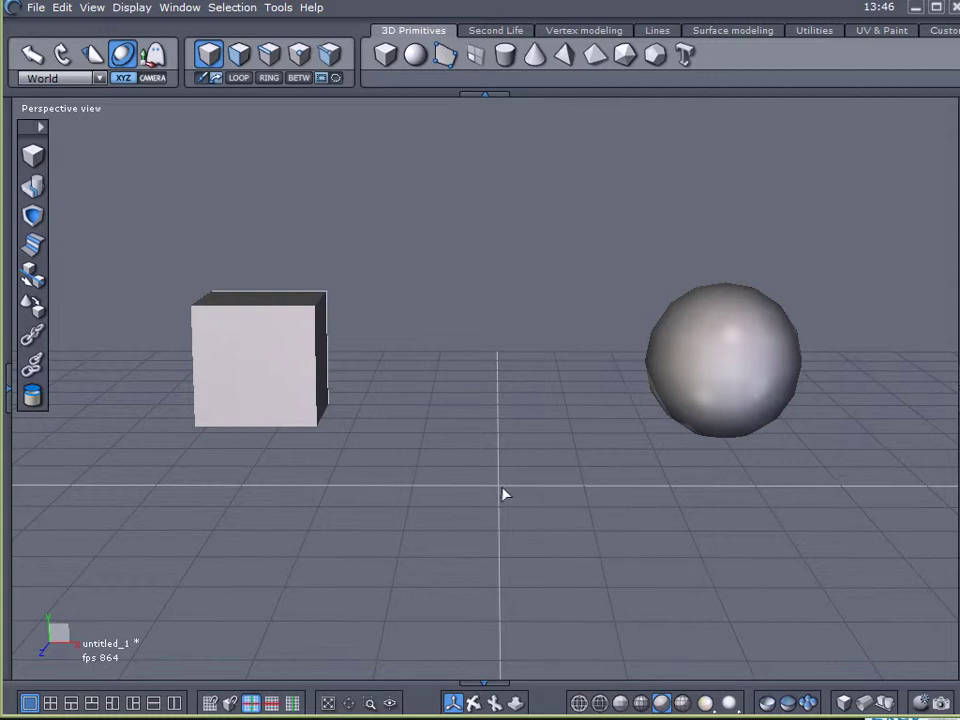
pyautogui.keyDown('alt'); pyautogui.moveTo(411, 500); pyautogui.dragTo(955, 420); pyautogui.keyUp('alt')
pyautogui.moveTo(930, 560); pyautogui.dragTo(417, 483, button='middle')
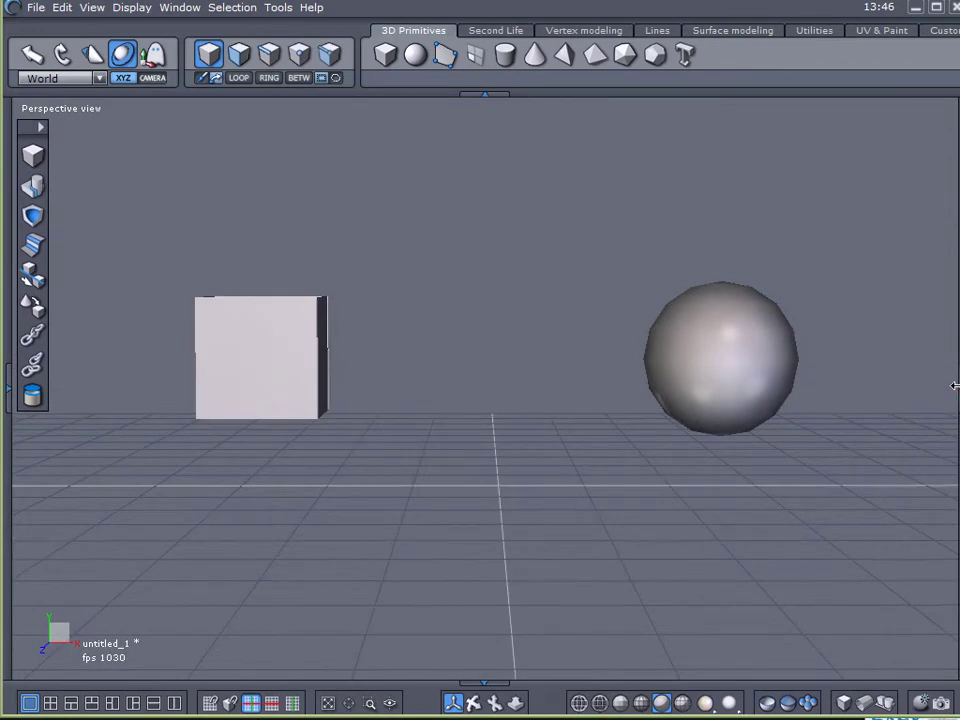
# - Show the side properties panels and move the sphere farther from the cube along X to about 54.3
pyautogui.click(955, 388)
pyautogui.scroll(-5, 620, 393)
pyautogui.keyDown('shift'); pyautogui.moveTo(596, 407); pyautogui.dragTo(426, 422, button='middle'); pyautogui.keyUp('shift')
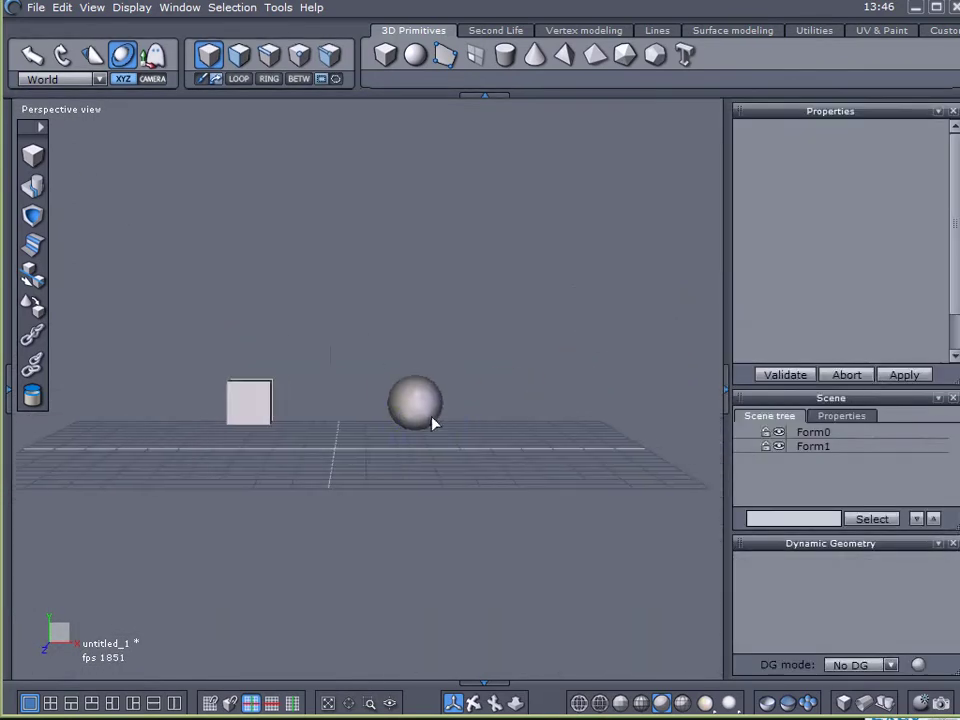
pyautogui.click(396, 418)
pyautogui.moveTo(505, 407); pyautogui.dragTo(763, 421)
# - Select both the cube and the sphere and orbit the view around their common centre
pyautogui.scroll(5, 409, 431)
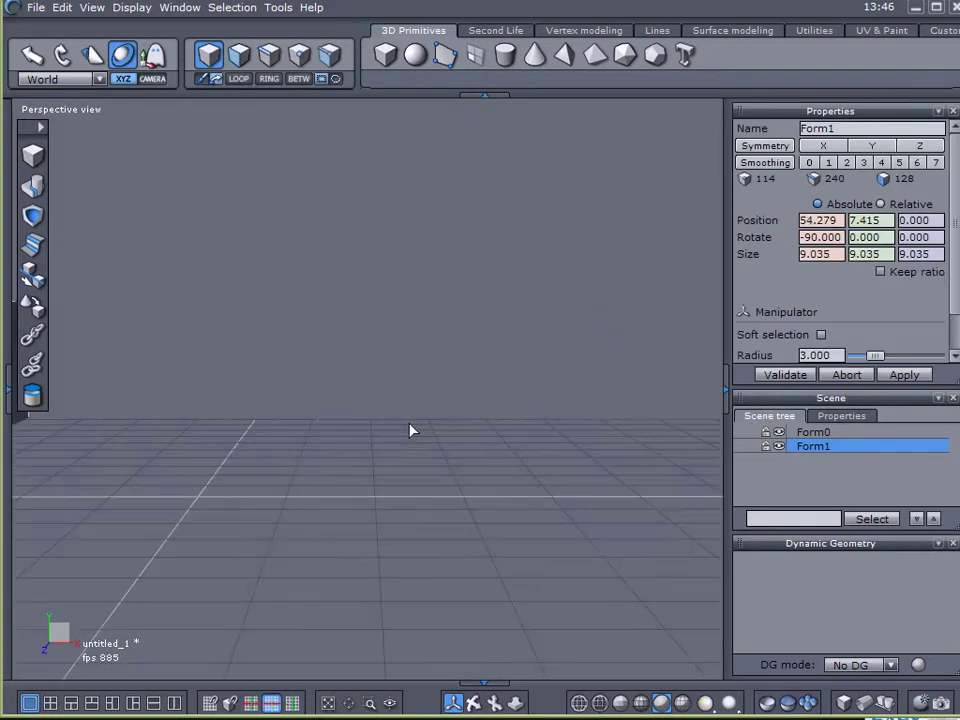
pyautogui.moveTo(409, 431); pyautogui.dragTo(504, 429, button='middle')
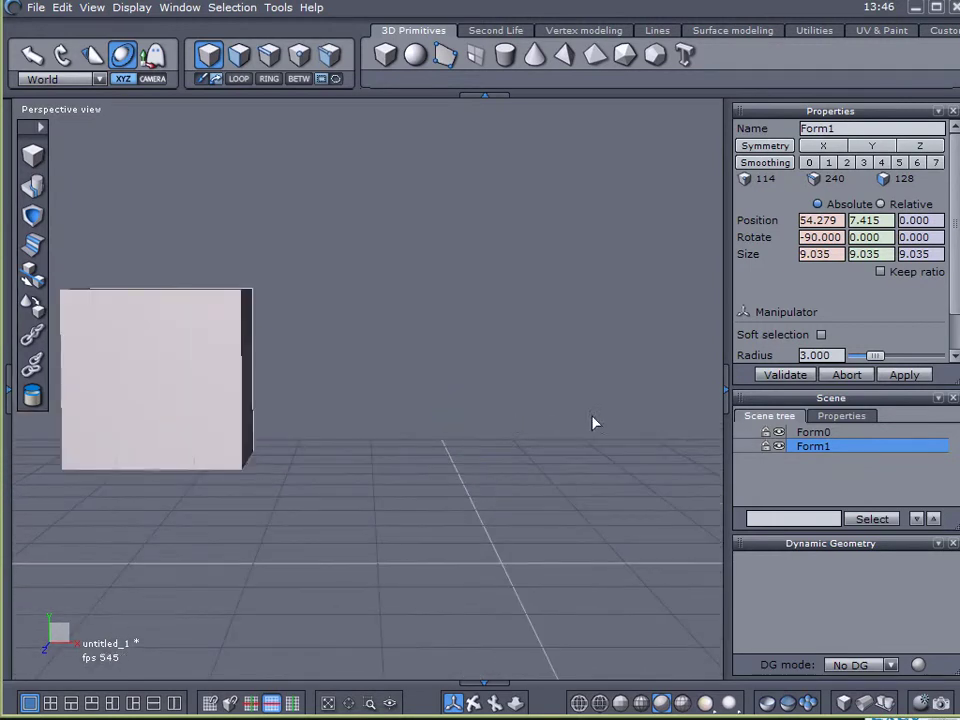
pyautogui.click(545, 403)
pyautogui.hotkey('ctrl', 'a')
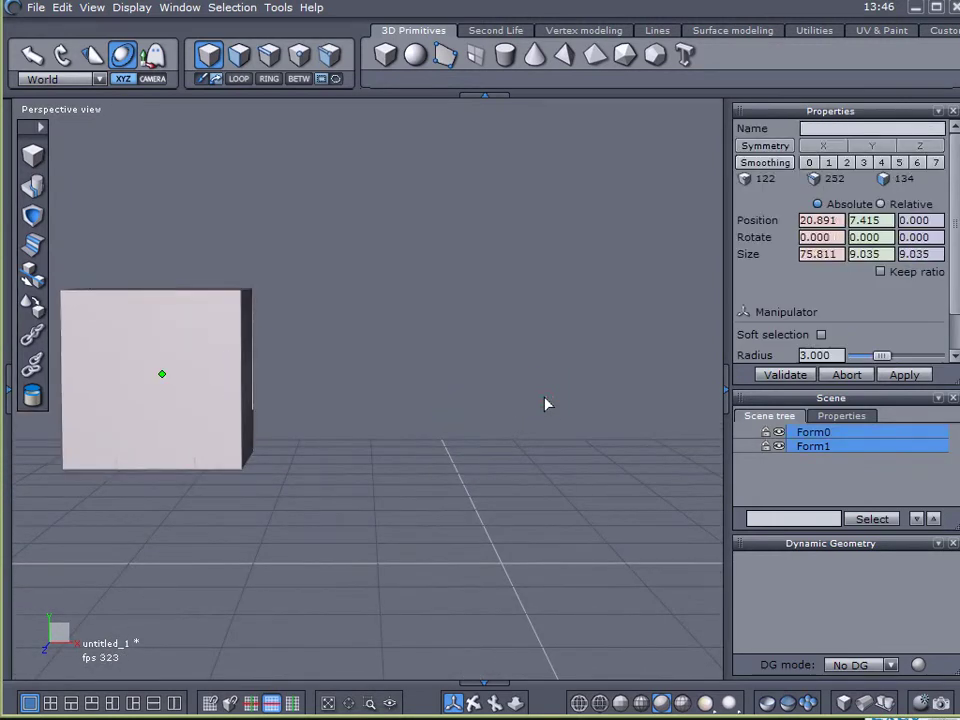
pyautogui.moveTo(510, 411)
pyautogui.mouseDown(button='middle')
pyautogui.moveTo(536, 437)
pyautogui.moveTo(591, 431)
pyautogui.moveTo(508, 422)
pyautogui.moveTo(536, 424)
pyautogui.moveTo(418, 435)
pyautogui.moveTo(245, 427)
pyautogui.moveTo(354, 441)
pyautogui.moveTo(33, 455)
pyautogui.moveTo(129, 431)
pyautogui.moveTo(583, 431)
pyautogui.moveTo(476, 414)
pyautogui.moveTo(332, 444)
pyautogui.moveTo(456, 439)
pyautogui.moveTo(444, 482)
pyautogui.moveTo(440, 469)
pyautogui.mouseUp(button='middle')
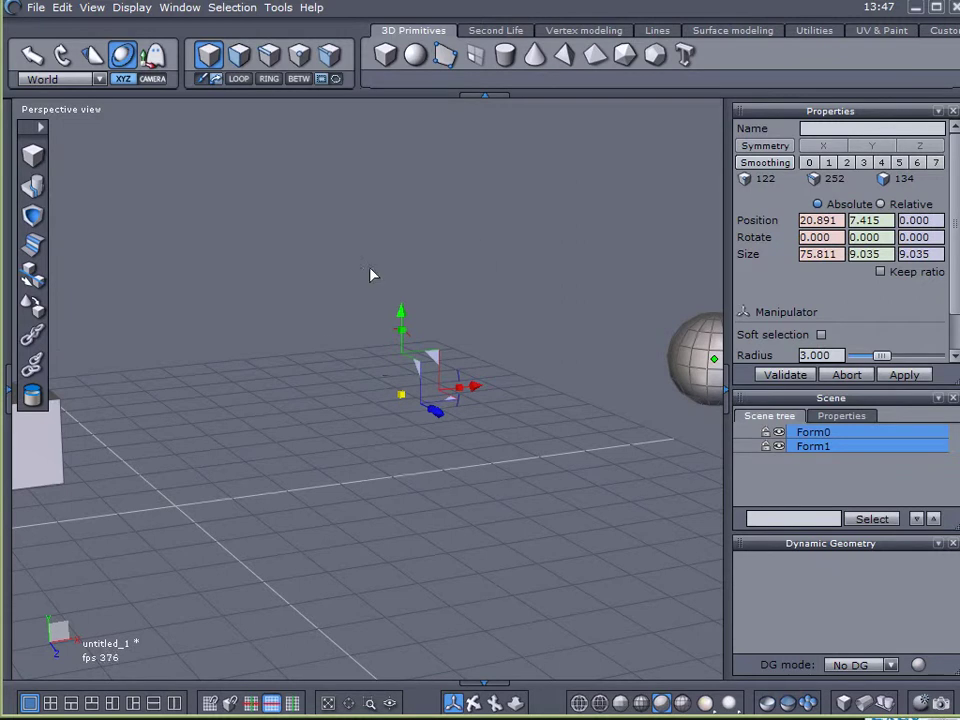
pyautogui.moveTo(350, 387); pyautogui.dragTo(354, 448, button='middle')
# - Select only the cube and examine it close up and from a distance
pyautogui.click(233, 430)
pyautogui.scroll(5, 184, 418)
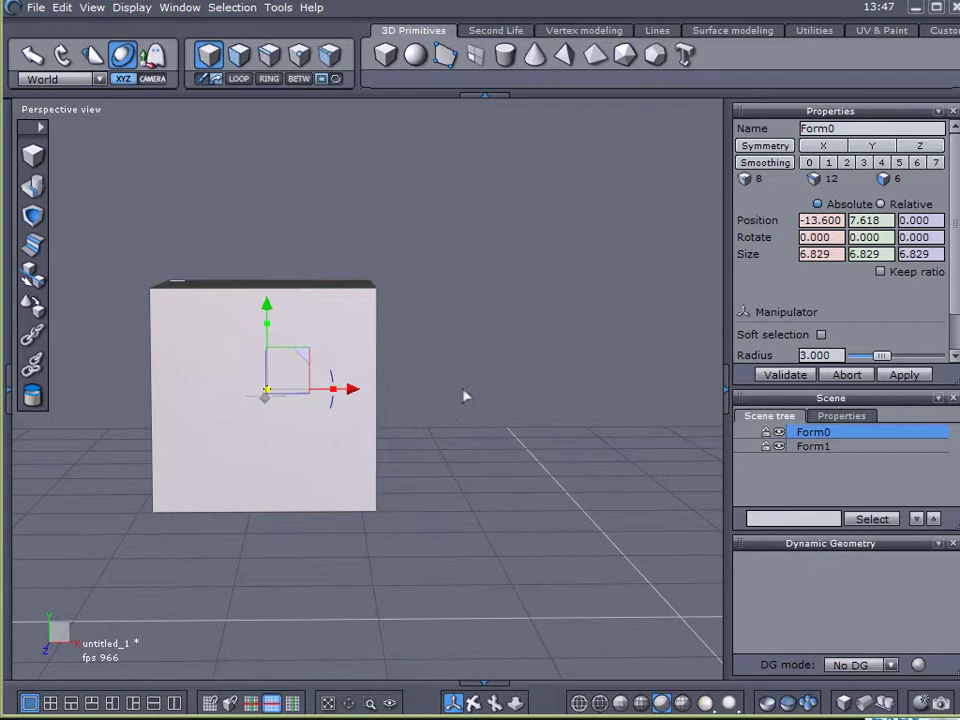
pyautogui.moveTo(465, 394); pyautogui.dragTo(254, 370, button='middle')
pyautogui.scroll(-3, 254, 368)
pyautogui.moveTo(176, 386); pyautogui.dragTo(311, 408, button='middle')
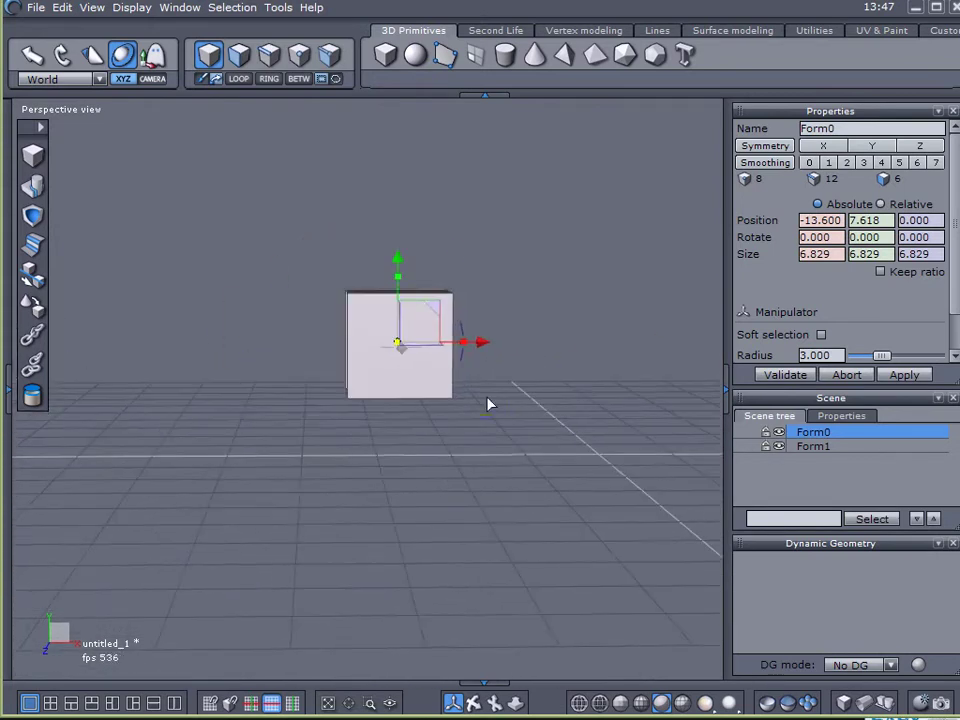
# - Pan and orbit the view around the selected cube until the distant sphere is also in frame
pyautogui.keyDown('alt'); pyautogui.moveTo(586, 380); pyautogui.dragTo(36, 400, button='right'); pyautogui.keyUp('alt')
pyautogui.keyDown('alt'); pyautogui.moveTo(518, 408); pyautogui.dragTo(346, 420, button='right'); pyautogui.keyUp('alt')
pyautogui.keyDown('alt'); pyautogui.moveTo(511, 452); pyautogui.dragTo(34, 489); pyautogui.keyUp('alt')
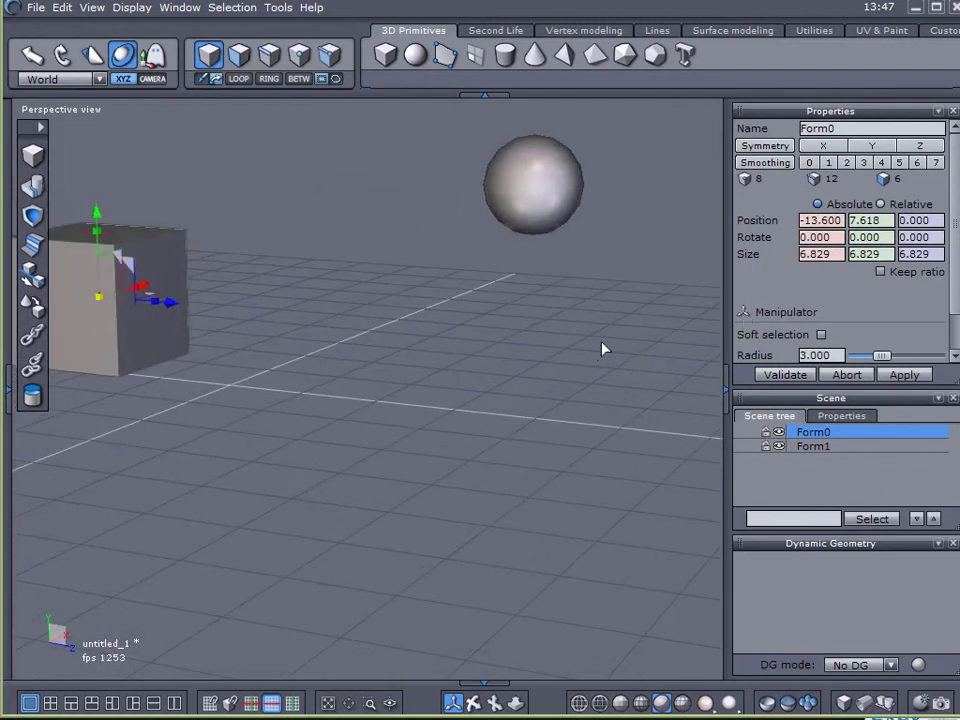
pyautogui.keyDown('alt'); pyautogui.moveTo(603, 337); pyautogui.dragTo(575, 417, button='right'); pyautogui.keyUp('alt')
pyautogui.keyDown('alt'); pyautogui.moveTo(576, 418); pyautogui.dragTo(286, 395); pyautogui.keyUp('alt')
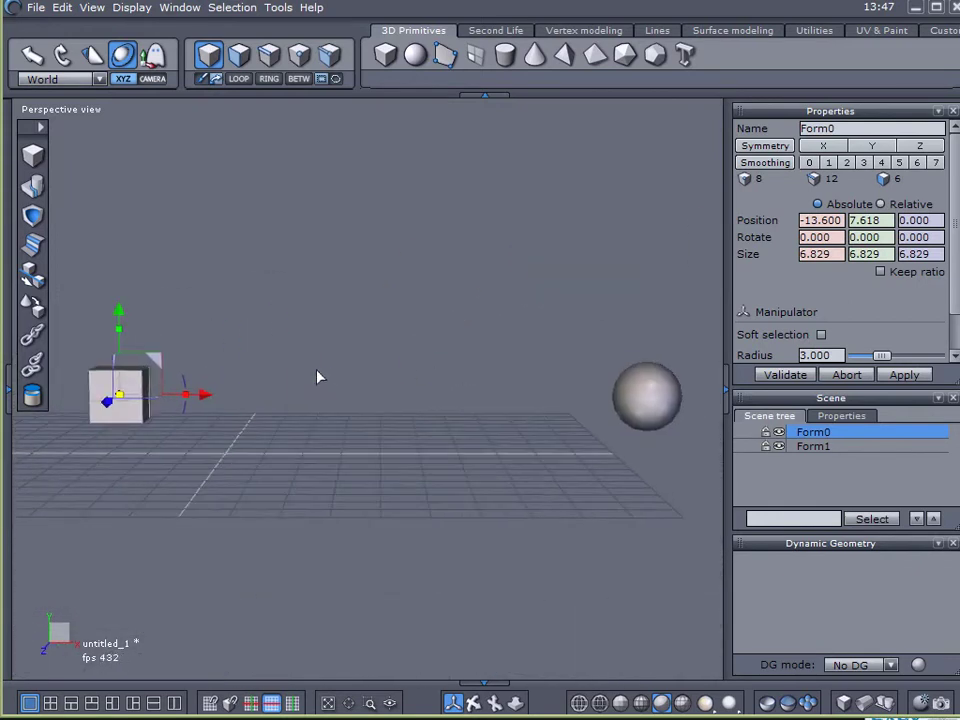
pyautogui.keyDown('alt'); pyautogui.moveTo(318, 369); pyautogui.dragTo(321, 371, button='right'); pyautogui.keyUp('alt')
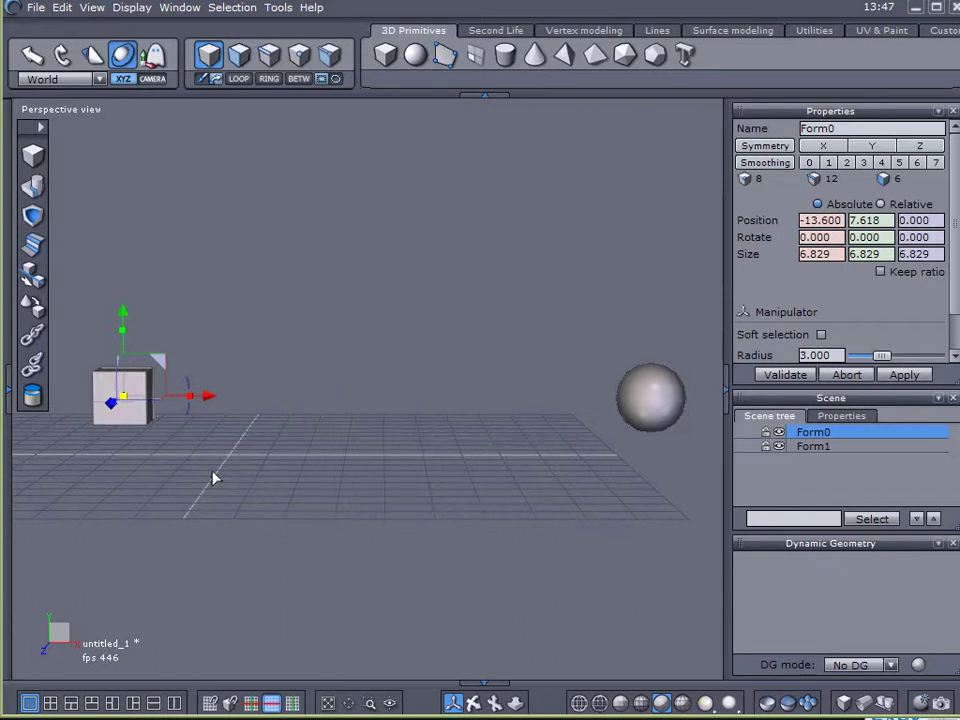
pyautogui.moveTo(586, 447); pyautogui.dragTo(389, 458, button='middle')
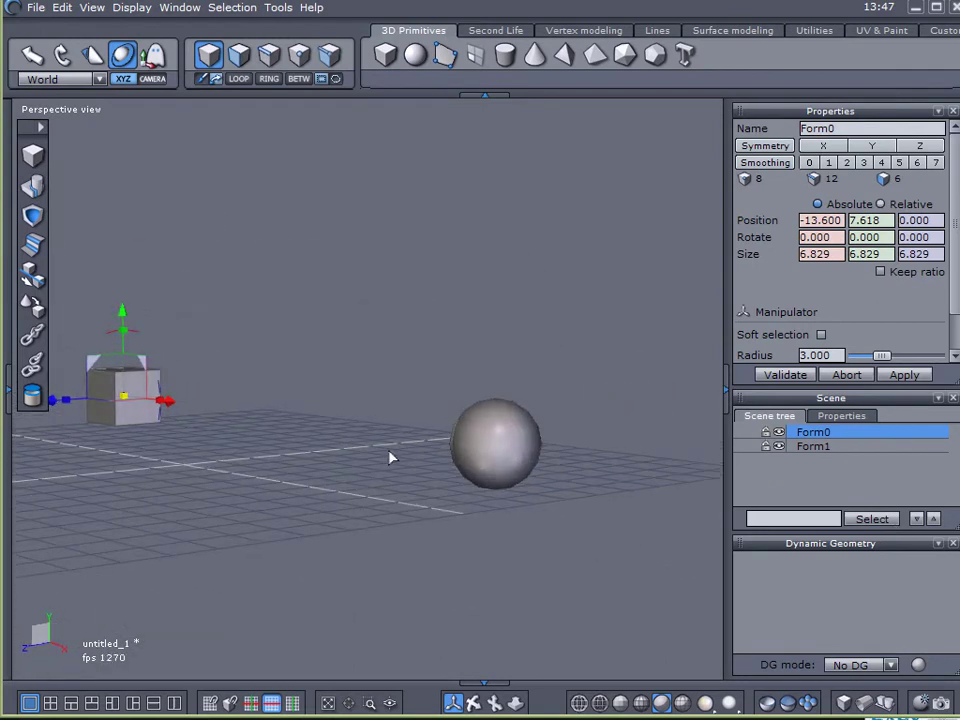
pyautogui.moveTo(285, 478); pyautogui.dragTo(469, 484, button='middle')
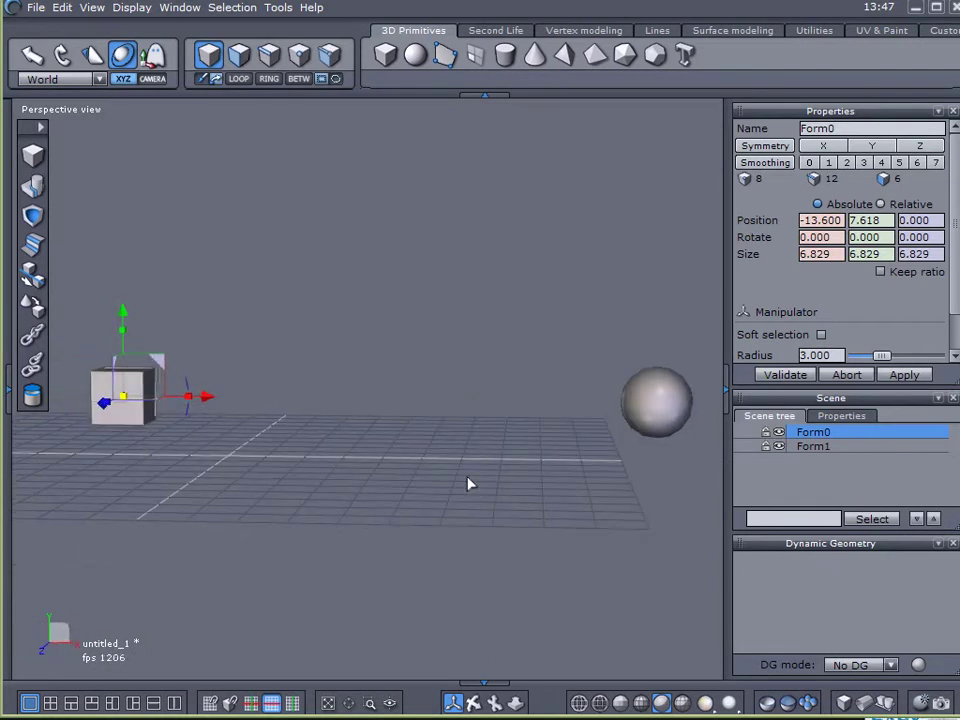
# - Clear the selection, reselect the cube and zoom repeatedly toward and away from it
pyautogui.click(656, 403)
pyautogui.click(795, 490)
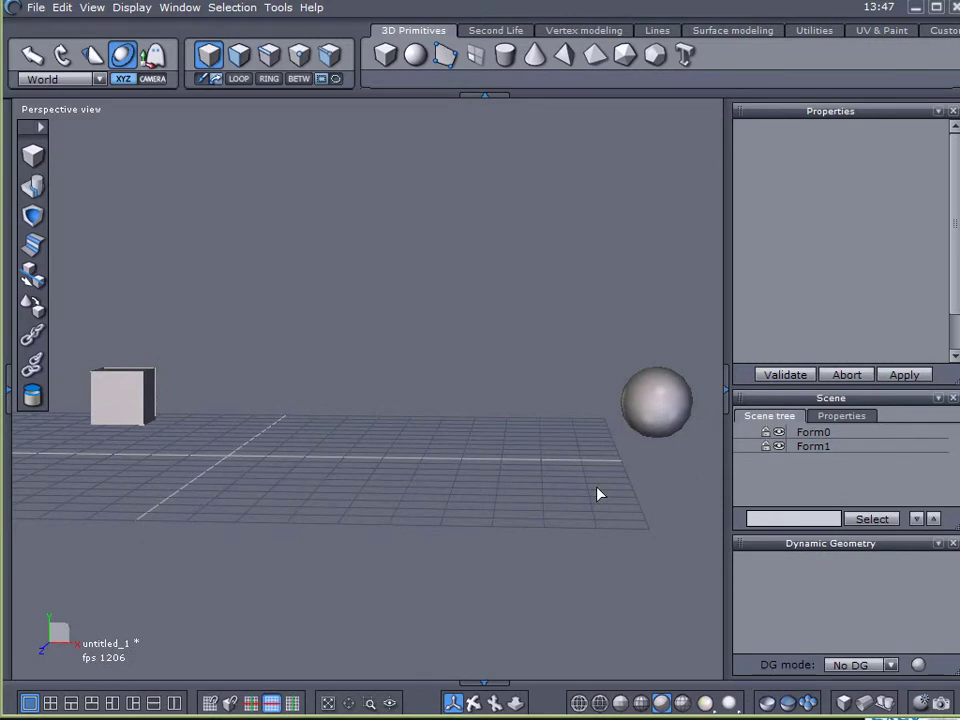
pyautogui.click(122, 384)
pyautogui.scroll(3, 107, 381)
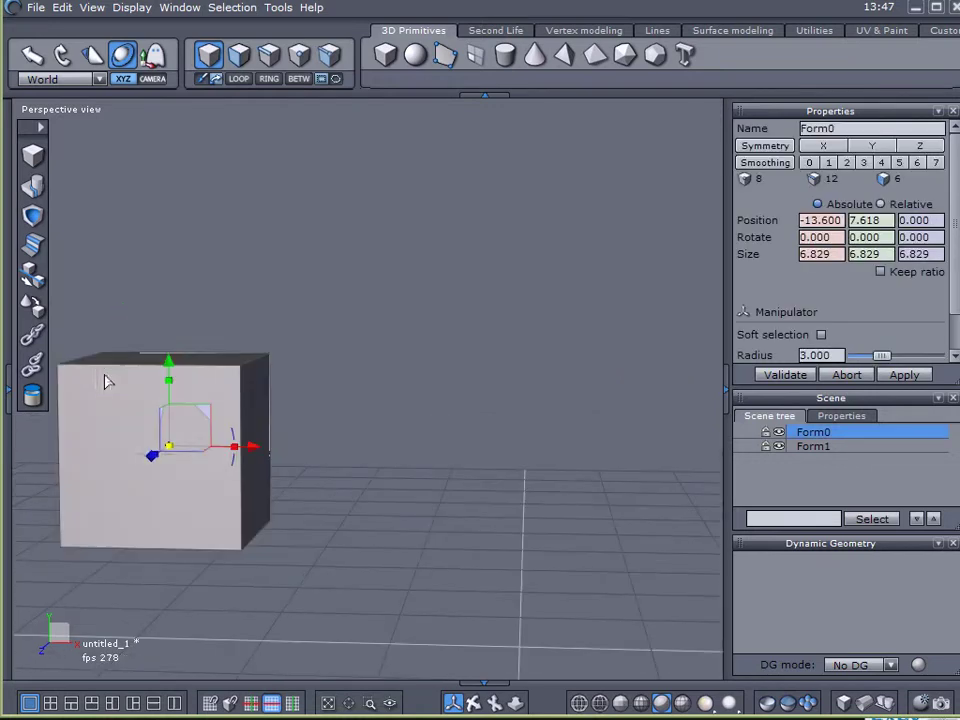
pyautogui.scroll(-1, 107, 381)
pyautogui.scroll(-1, 350, 429)
pyautogui.scroll(-2, 396, 429)
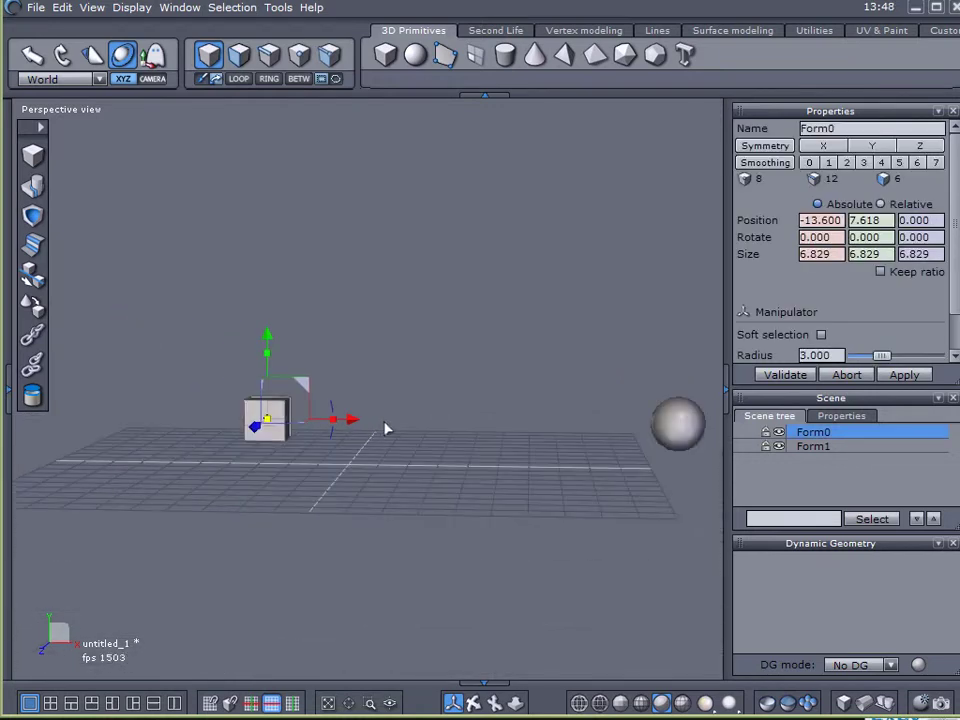
pyautogui.scroll(3, 396, 429)
pyautogui.scroll(-3, 396, 429)
pyautogui.scroll(3, 396, 429)
pyautogui.scroll(-2, 396, 429)
pyautogui.scroll(2, 396, 429)
pyautogui.scroll(-1, 396, 429)
pyautogui.keyDown('alt'); pyautogui.moveTo(398, 428); pyautogui.dragTo(110, 486); pyautogui.keyUp('alt')
pyautogui.moveTo(109, 487); pyautogui.dragTo(289, 483, button='right')
# - Select the sphere and view it from several angles and zoom distances
pyautogui.click(527, 433)
pyautogui.moveTo(579, 491); pyautogui.dragTo(717, 465, button='middle')
pyautogui.scroll(2, 445, 444)
pyautogui.scroll(-5, 444, 445)
pyautogui.scroll(4, 416, 433)
pyautogui.scroll(-2, 416, 433)
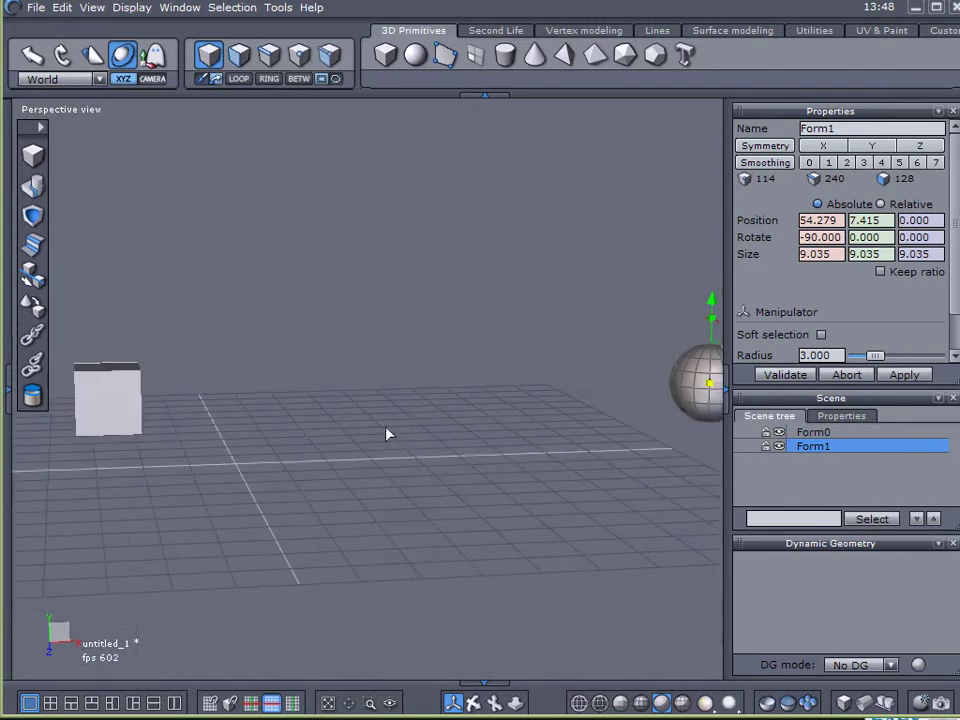
pyautogui.keyDown('alt'); pyautogui.moveTo(364, 435); pyautogui.dragTo(358, 461); pyautogui.keyUp('alt')
pyautogui.moveTo(358, 459); pyautogui.dragTo(424, 446, button='middle')
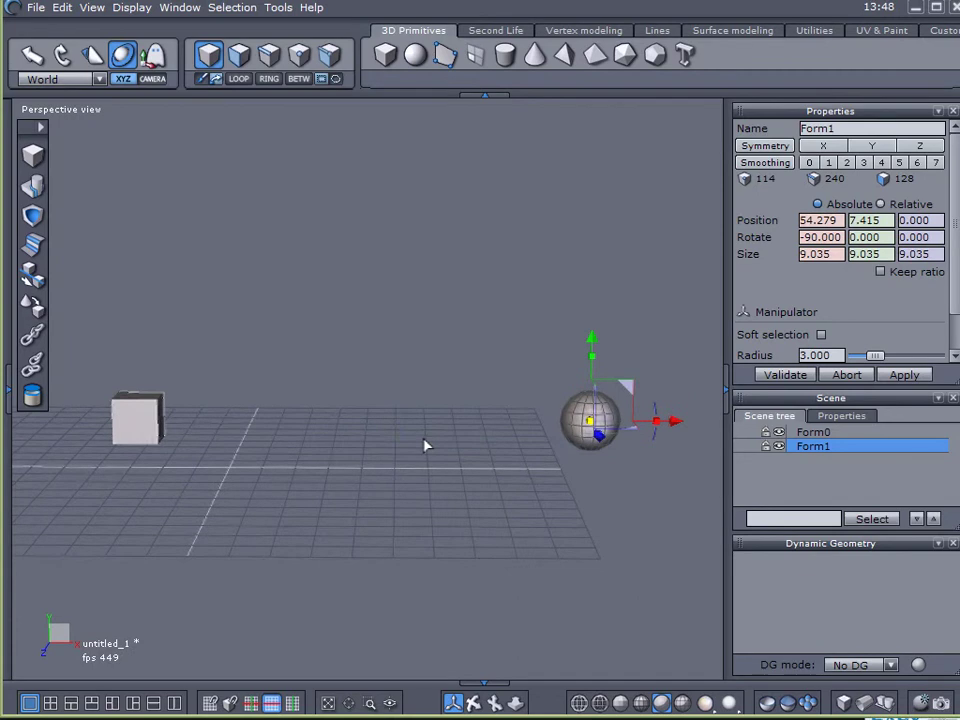
# - Zoom, pan and orbit with the sphere selected until both objects and the grid fit in the view
pyautogui.scroll(3, 421, 436)
pyautogui.scroll(-2, 421, 436)
pyautogui.rightClick(420, 434)
pyautogui.moveTo(420, 440); pyautogui.dragTo(422, 486, button='middle')
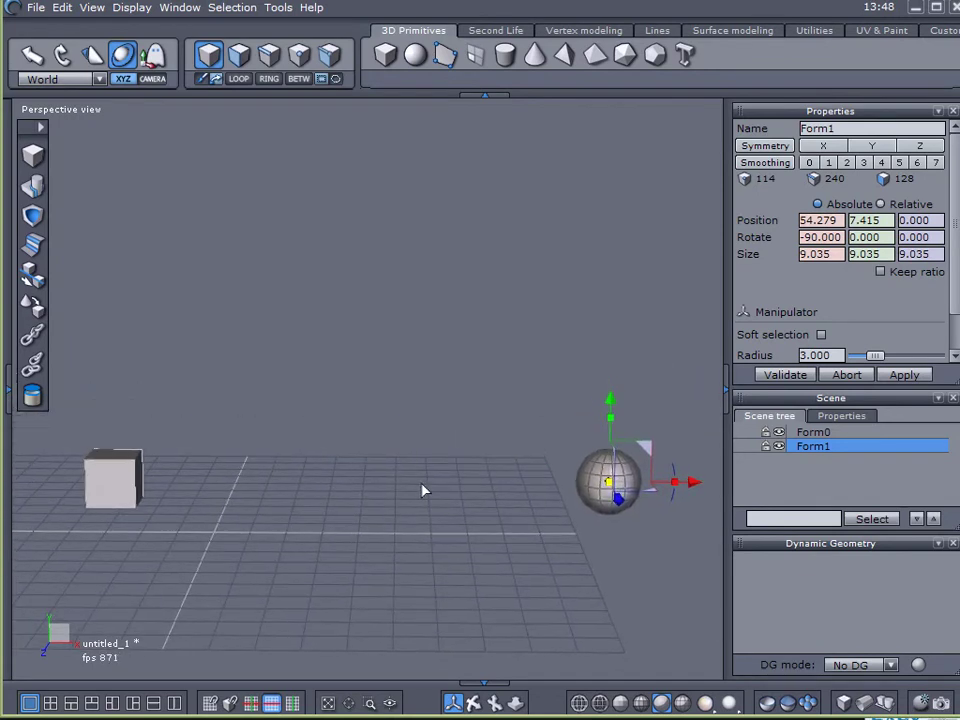
pyautogui.scroll(2, 415, 484)
pyautogui.scroll(-2, 383, 471)
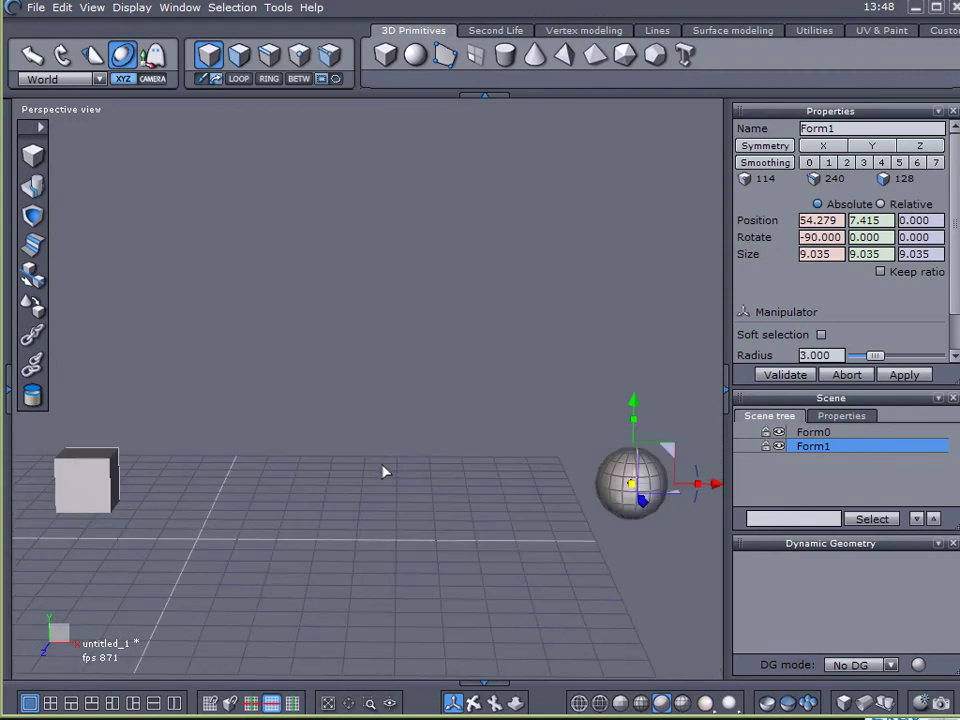
pyautogui.moveTo(384, 471); pyautogui.dragTo(390, 473, button='middle')
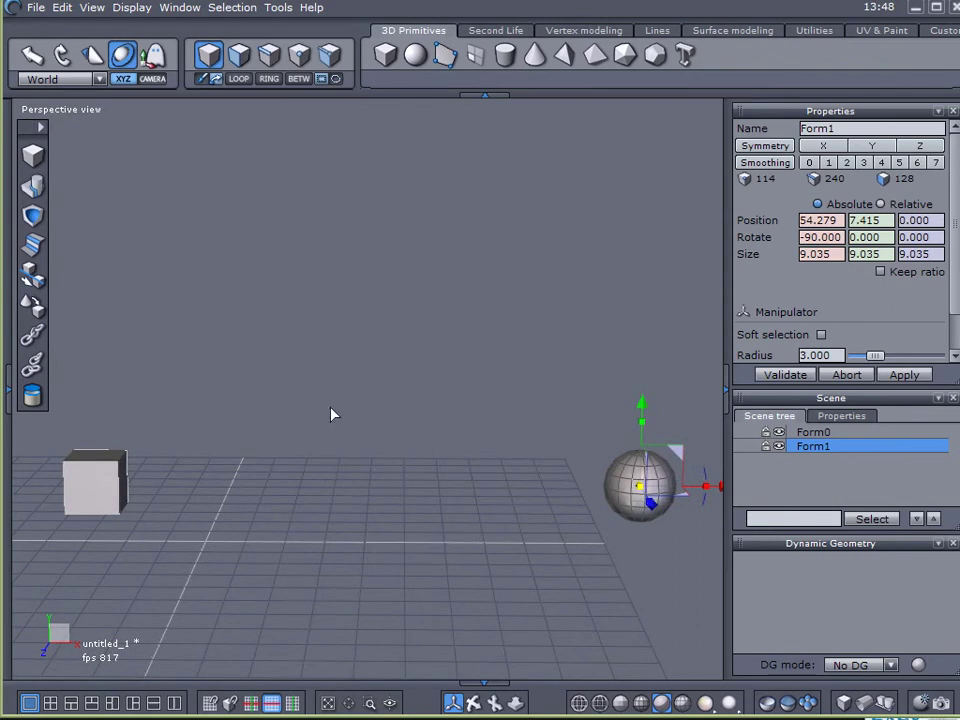
pyautogui.scroll(-2, 332, 414)
pyautogui.keyDown('alt'); pyautogui.moveTo(334, 416); pyautogui.dragTo(334, 375); pyautogui.keyUp('alt')
pyautogui.moveTo(334, 375); pyautogui.dragTo(331, 347, button='middle')
pyautogui.moveTo(331, 344)
pyautogui.mouseDown(button='right')
pyautogui.moveTo(332, 324)
pyautogui.moveTo(333, 355)
pyautogui.mouseUp(button='right')
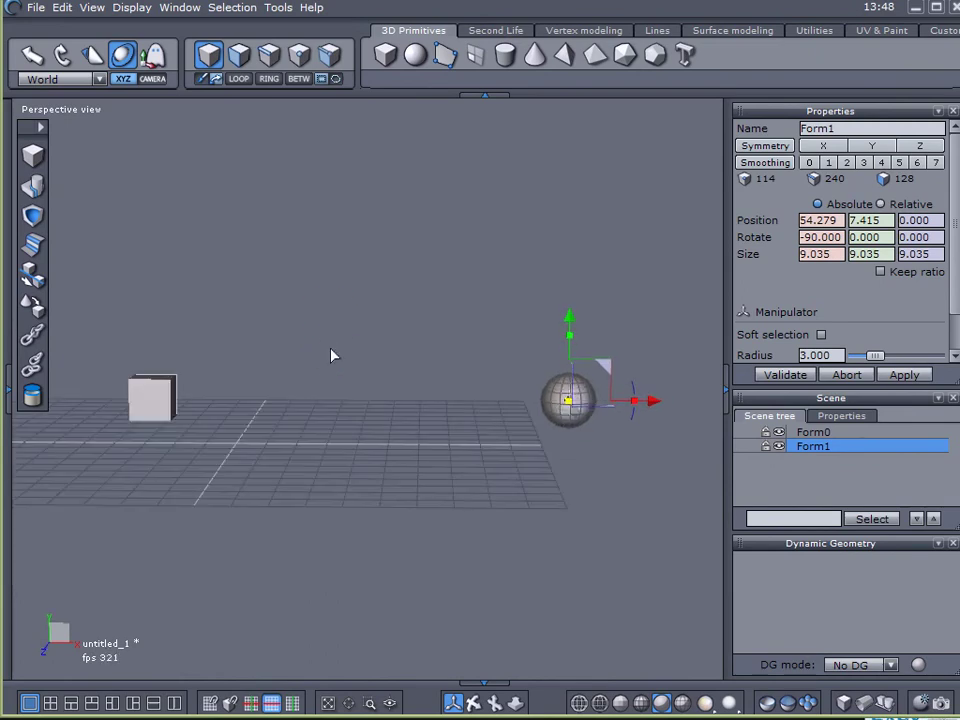